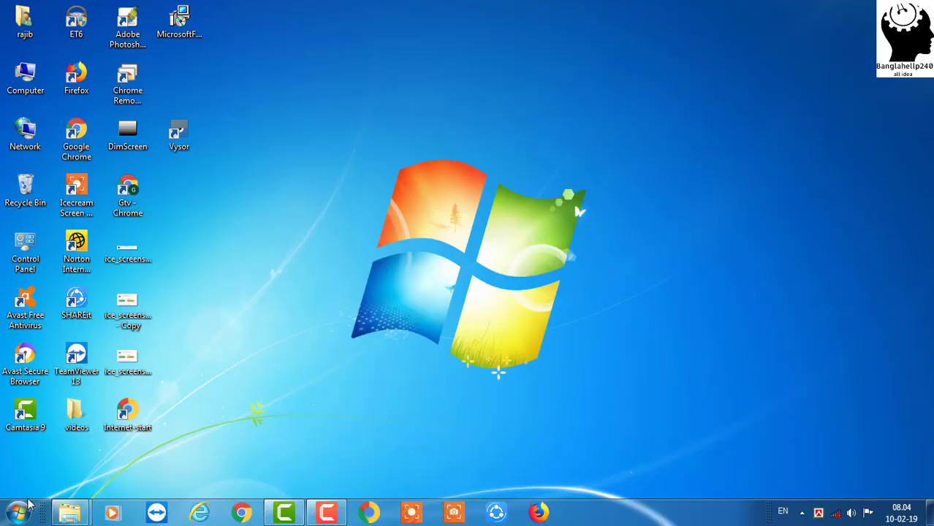
# Launch Microsoft Office Word 2007 from All Programs > Microsoft Office in the Start menu
pyautogui.click(28, 506)
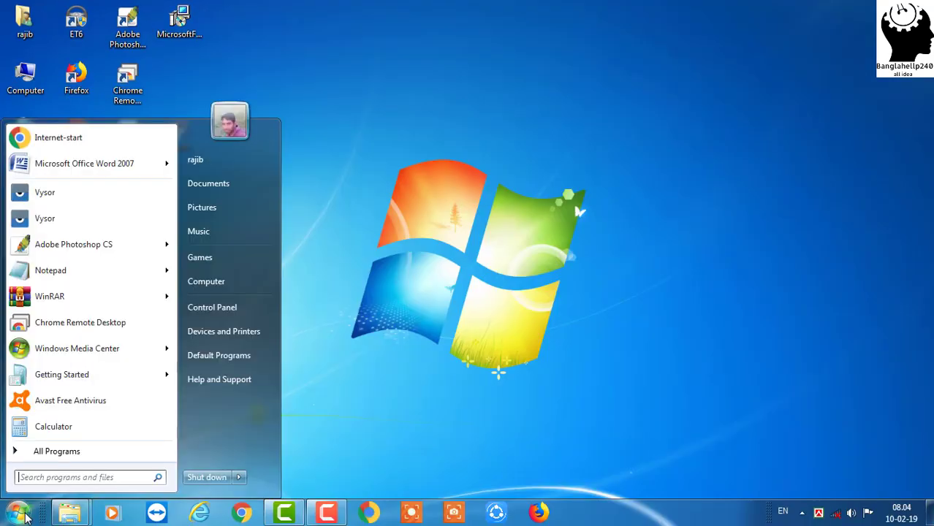
pyautogui.click(69, 451)
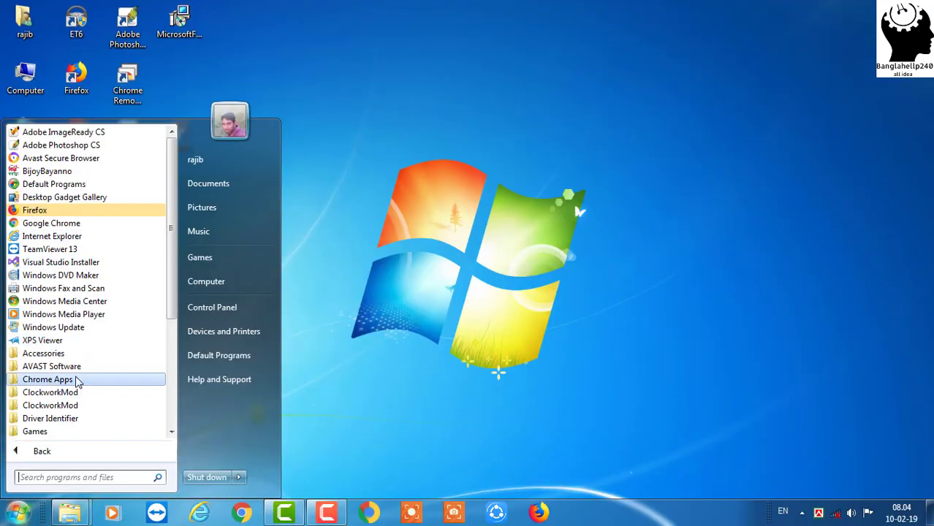
pyautogui.scroll(-2, 66, 337)
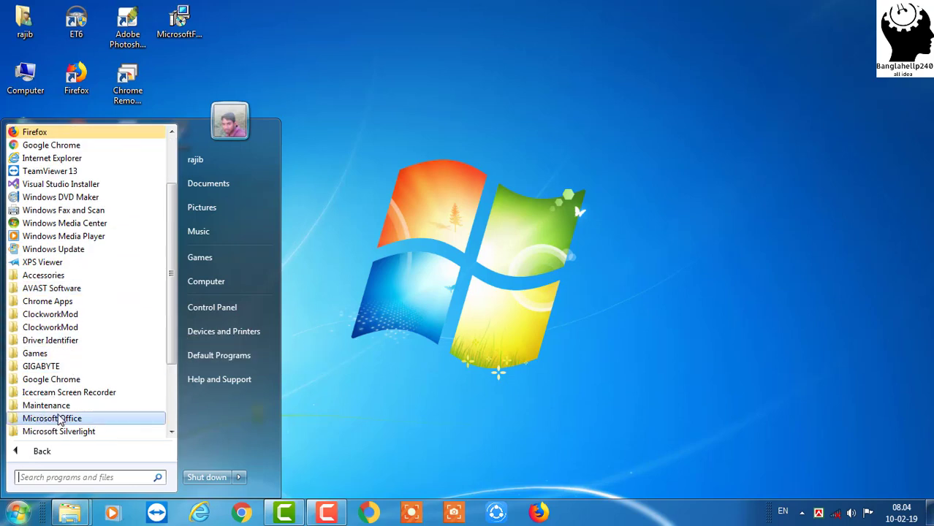
pyautogui.click(60, 419)
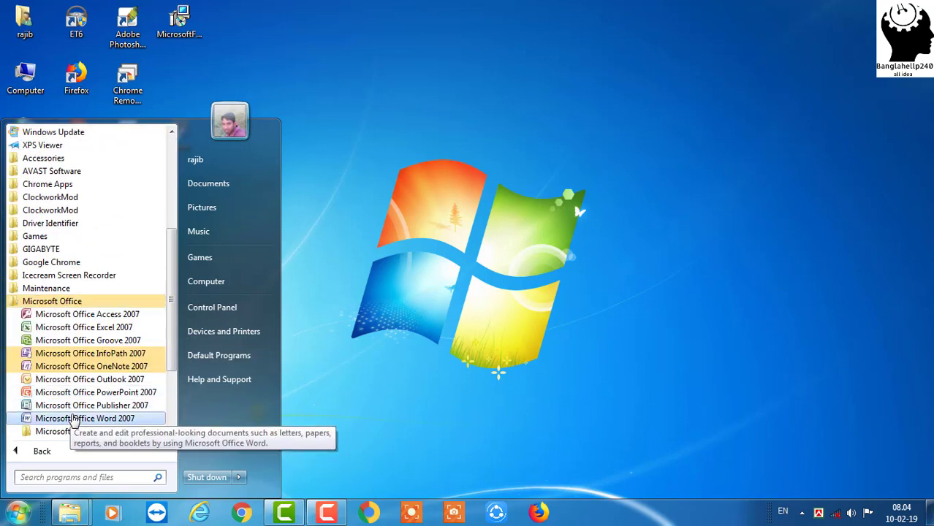
pyautogui.click(74, 419)
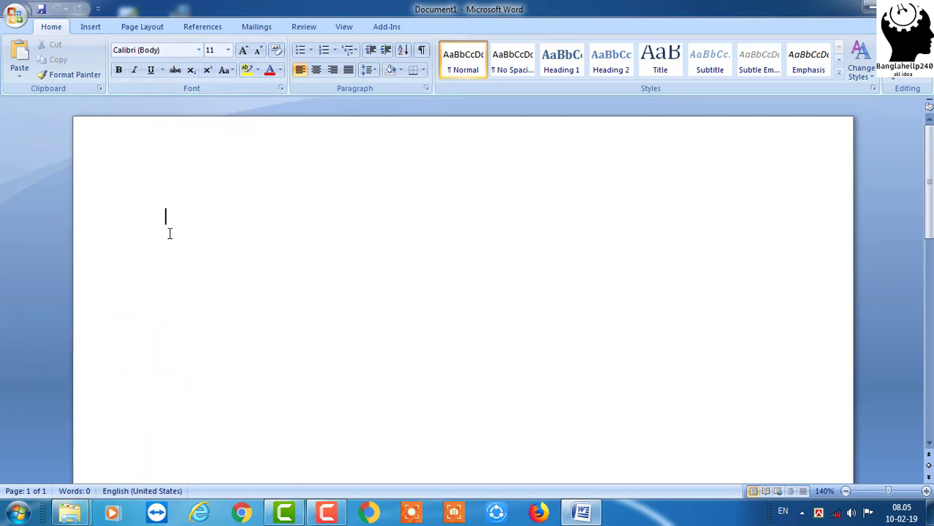
# Type the font name 'sutonnyMJ' on the page, select it and copy it
pyautogui.write('su')
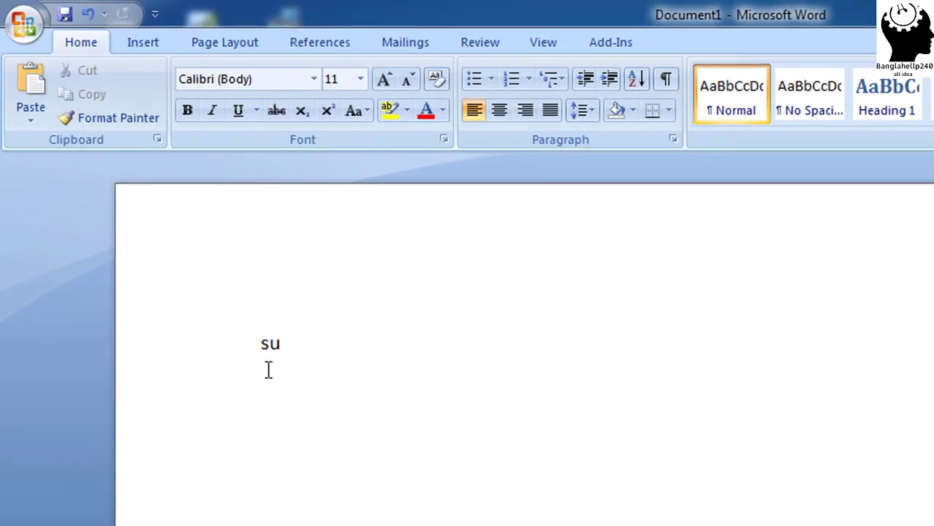
pyautogui.write('t')
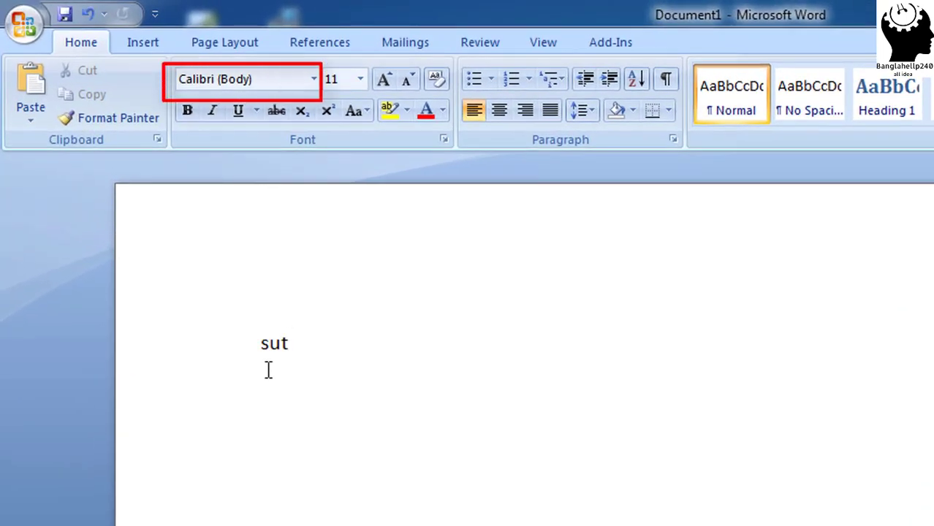
pyautogui.write('nn')
pyautogui.press('BackSpace')
pyautogui.press('BackSpace')
pyautogui.write('onny')
pyautogui.write('MJ')
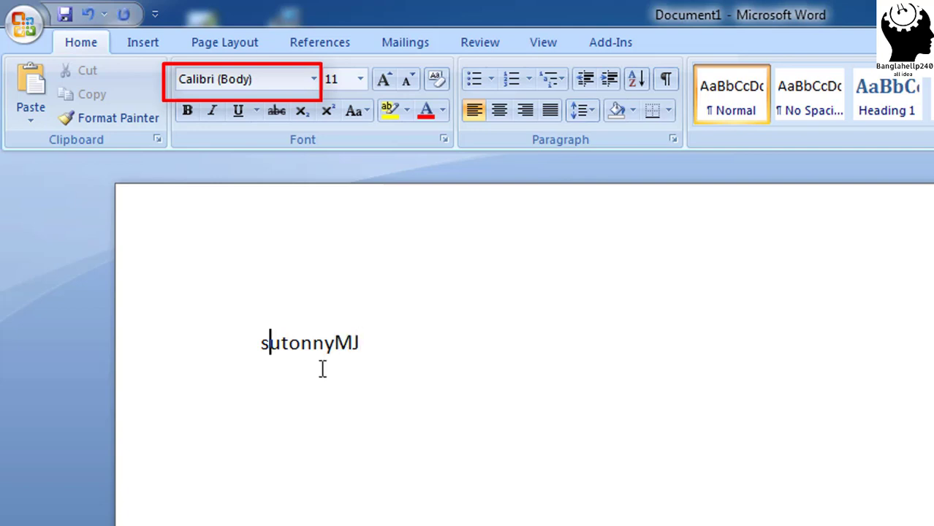
pyautogui.moveTo(371, 345); pyautogui.dragTo(226, 356)
pyautogui.rightClick(282, 343)
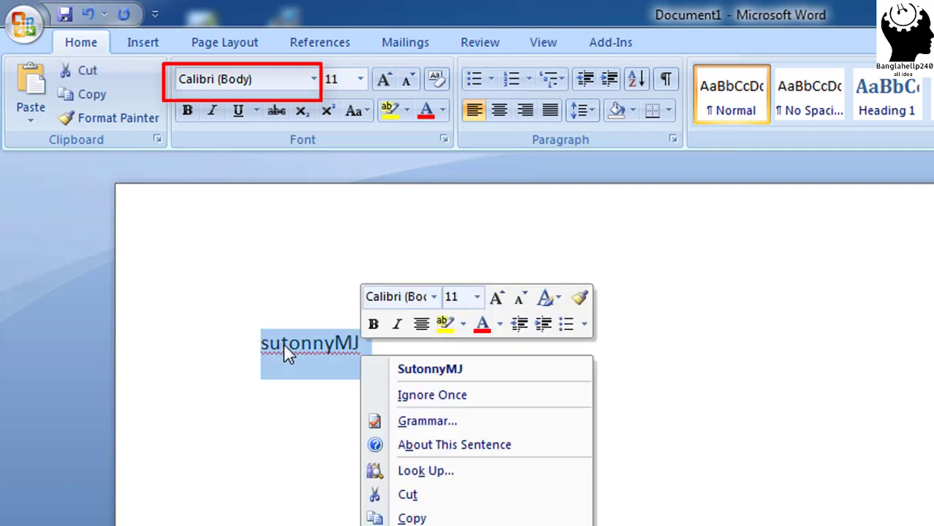
pyautogui.press('Escape')
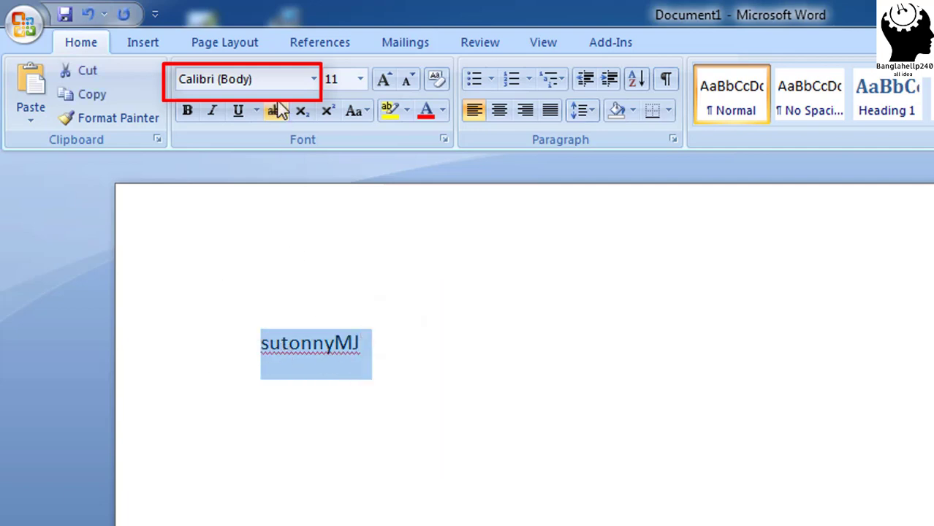
# Paste sutonnyMJ into the Font box, replacing Calibri (Body), and apply it
pyautogui.click(263, 79)
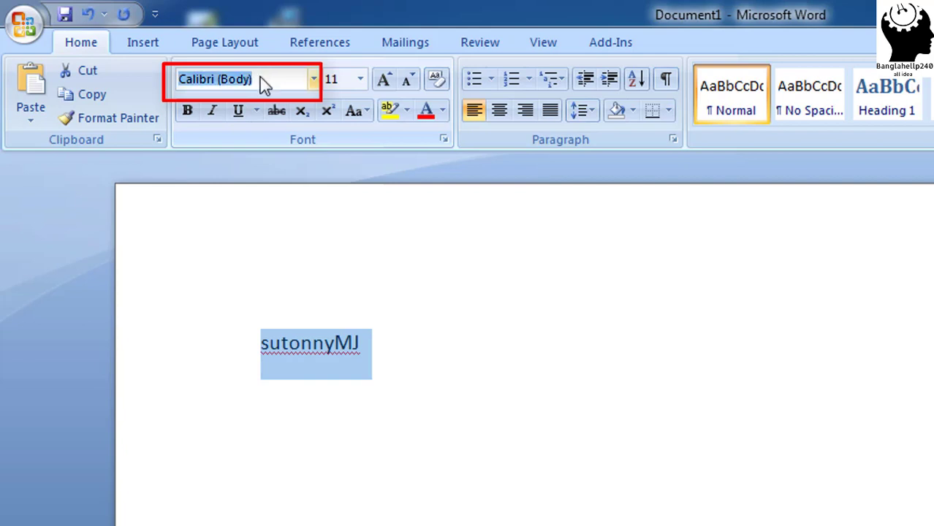
pyautogui.rightClick(262, 79)
pyautogui.click(290, 139)
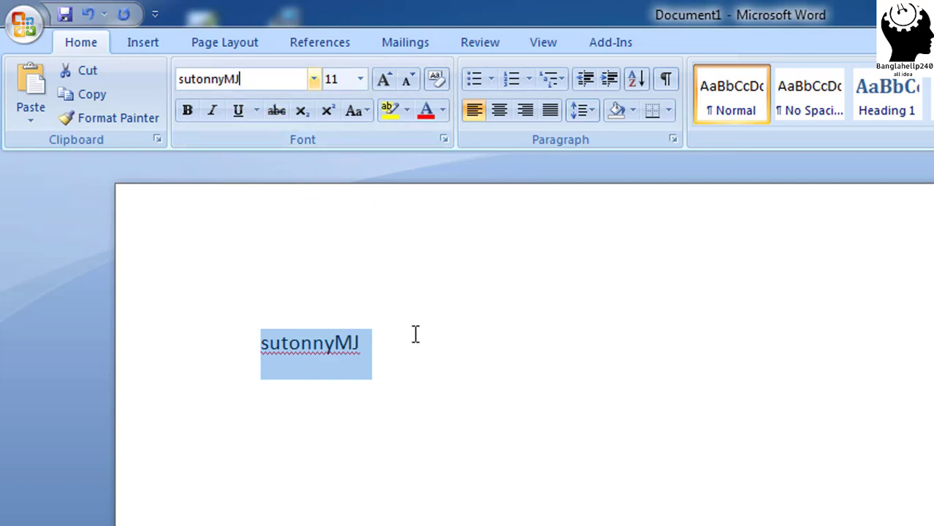
pyautogui.press('Return')
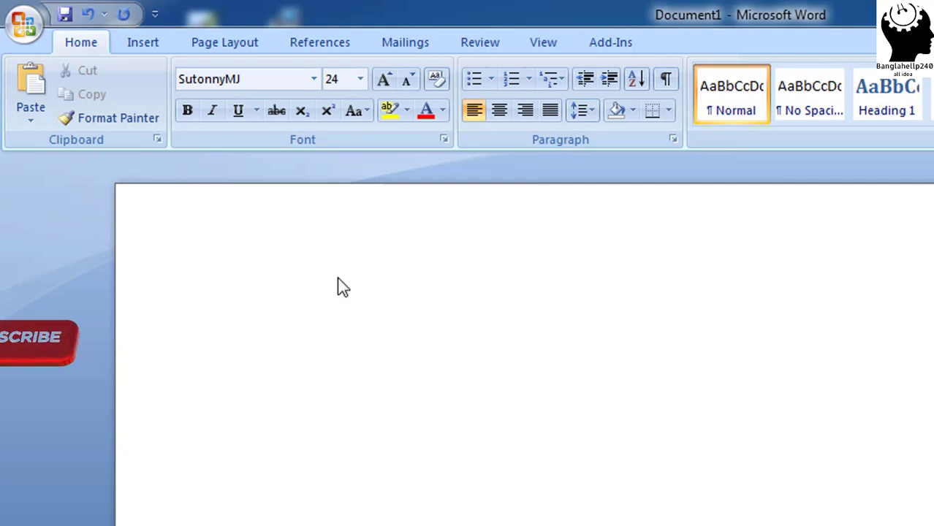
pyautogui.write('j')
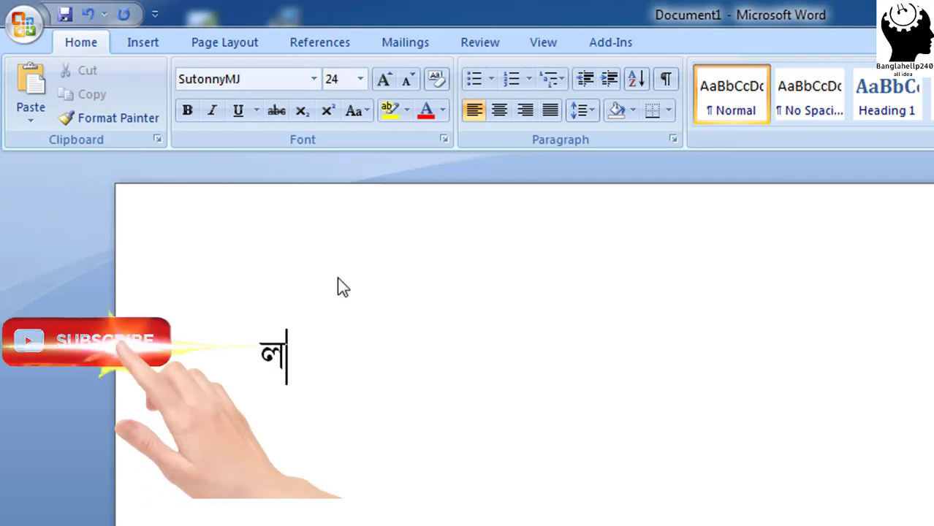
pyautogui.press('BackSpace')
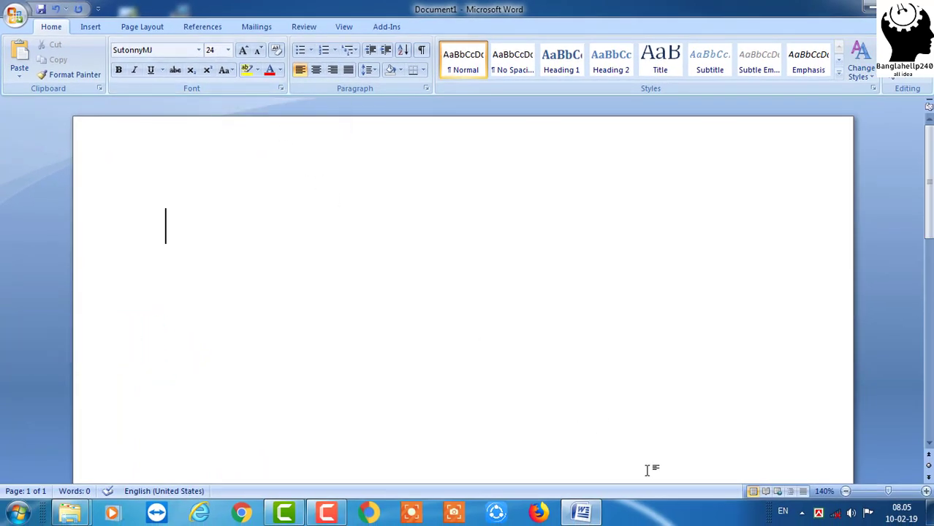
pyautogui.rightClick(817, 514)
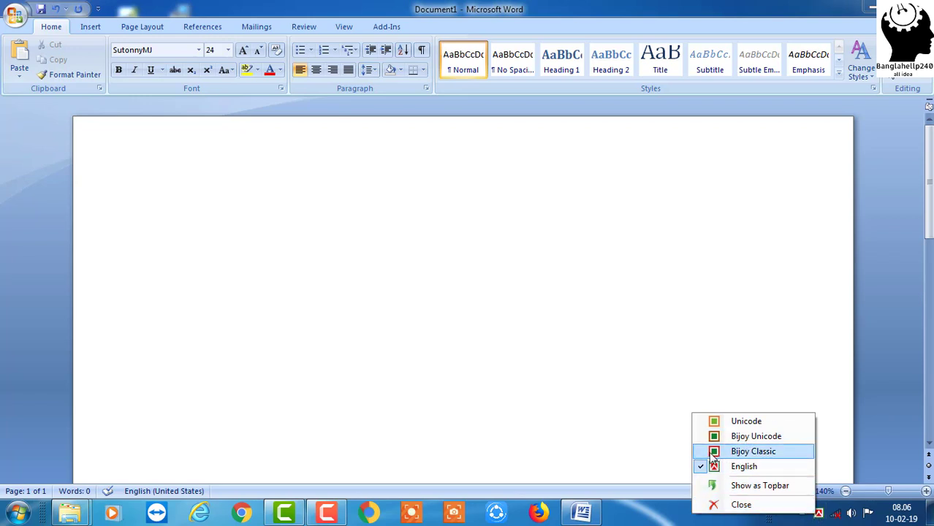
pyautogui.click(621, 403)
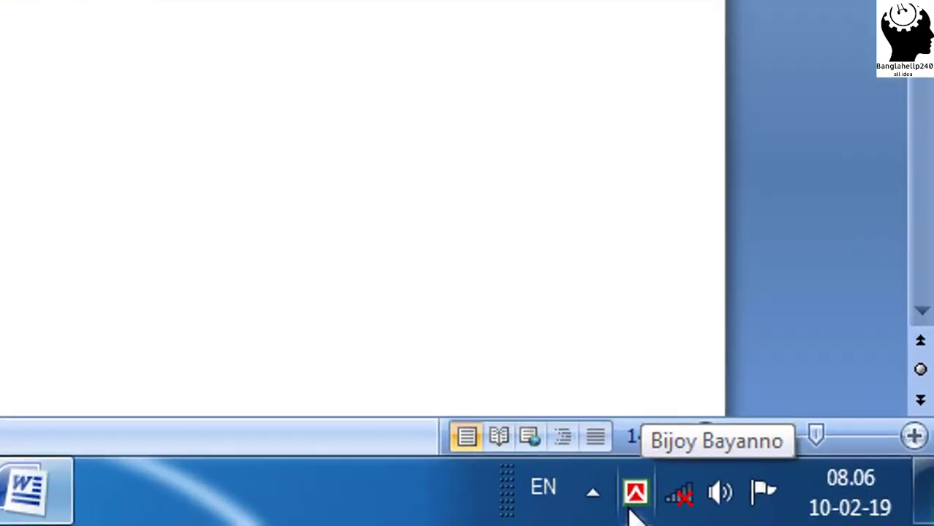
pyautogui.hotkey('ctrl', 'alt', 'b')
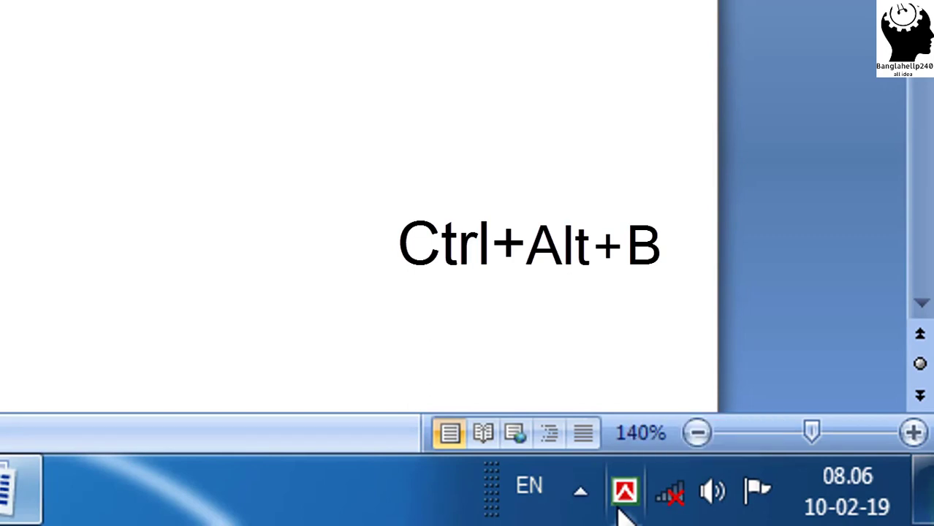
# Turn on Bijoy Bangla input with Ctrl+Alt+B, test it with ক, then erase the letter
pyautogui.hotkey('ctrl', 'alt', 'b')
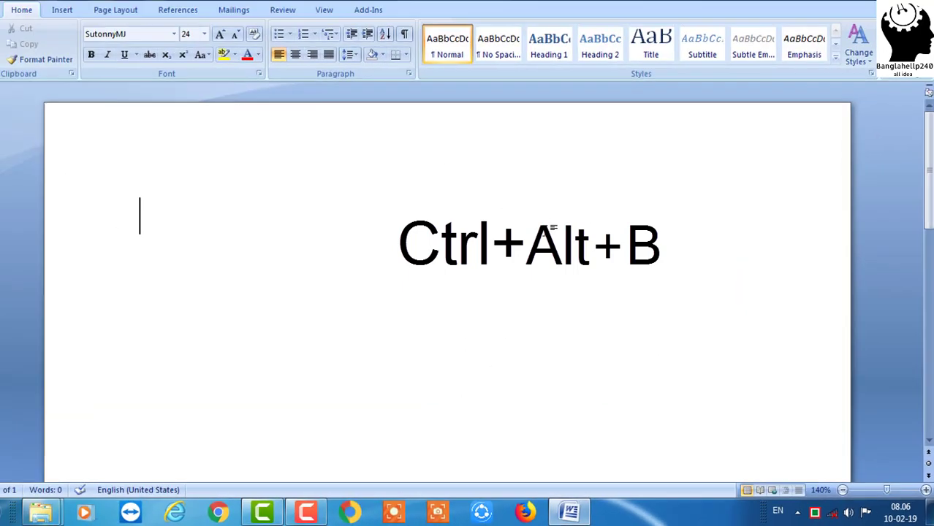
pyautogui.write('ক')
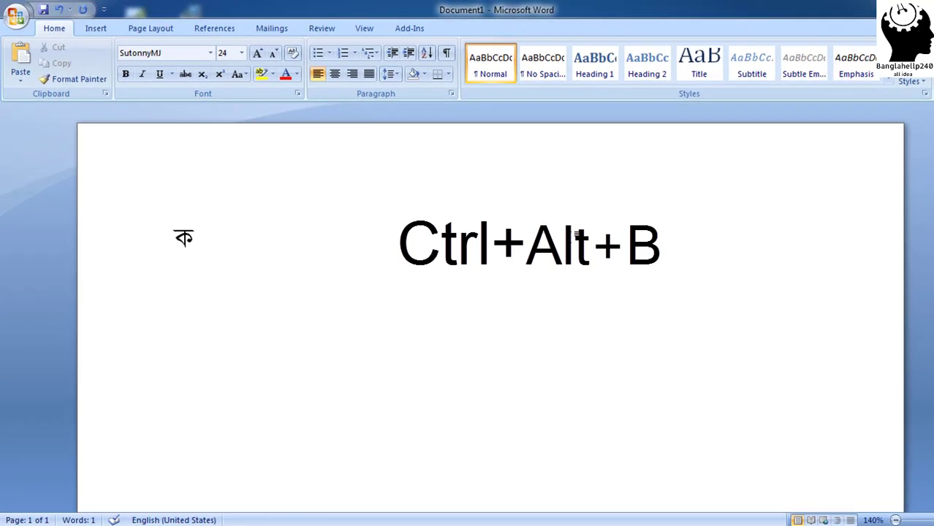
pyautogui.press('BackSpace')
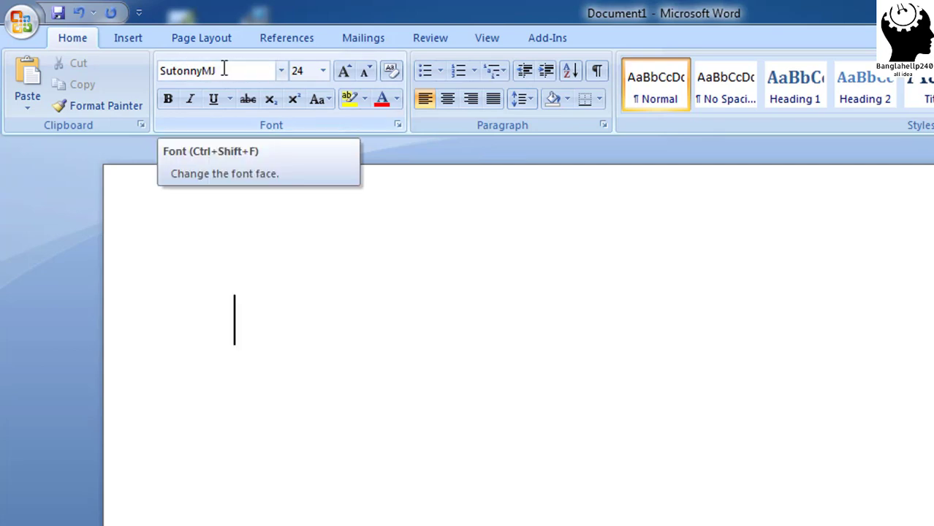
# Type the Bangla vowels অ আ ই ঈ separated by spaces, undoing the extra অ characters
pyautogui.hotkey('ctrl', 'u')
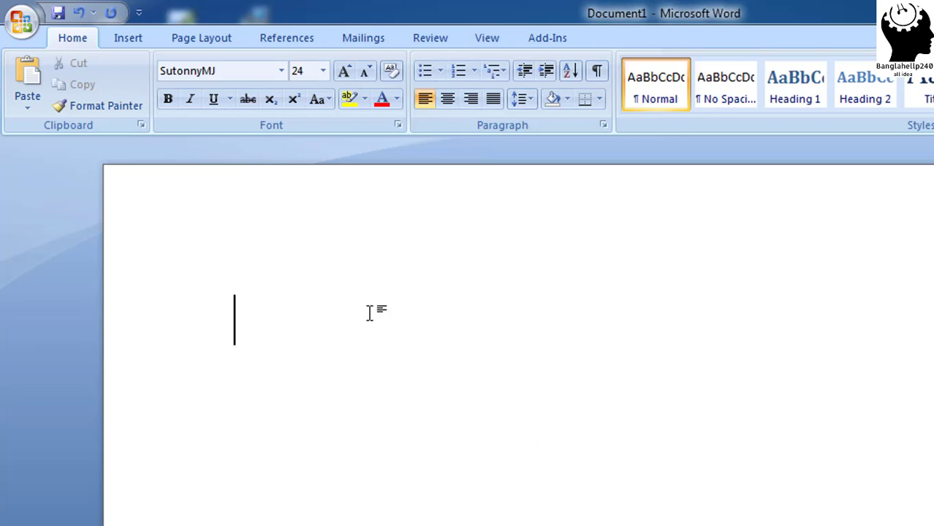
pyautogui.write('অ অ')
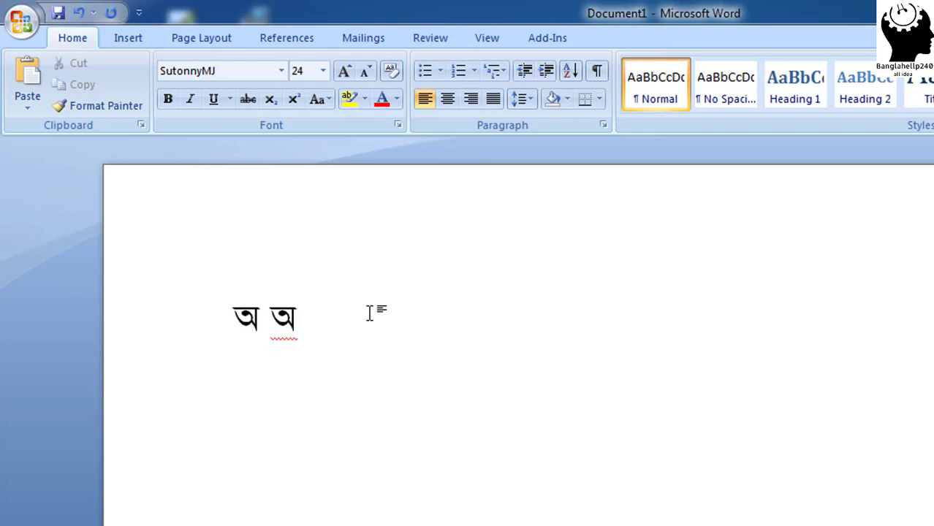
pyautogui.write('অ')
pyautogui.hotkey('ctrl', 'z')
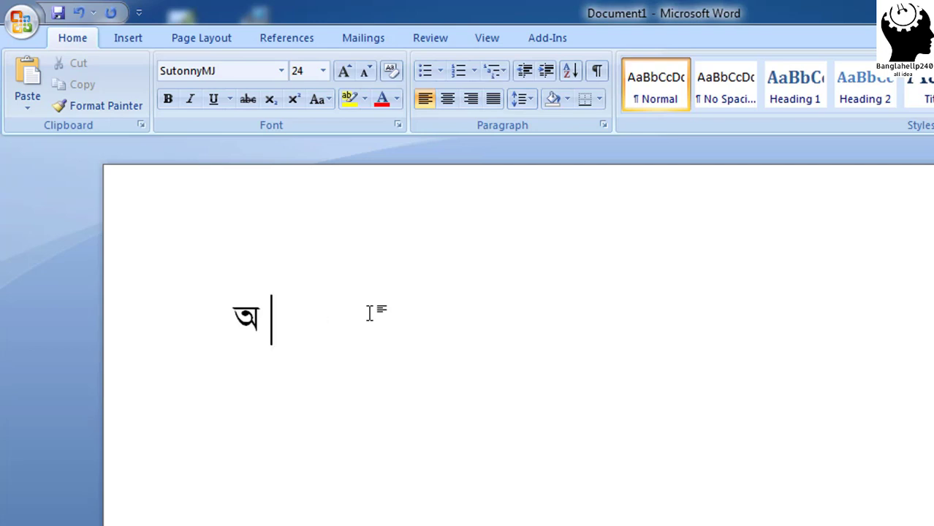
pyautogui.write('আ ই ঈ')
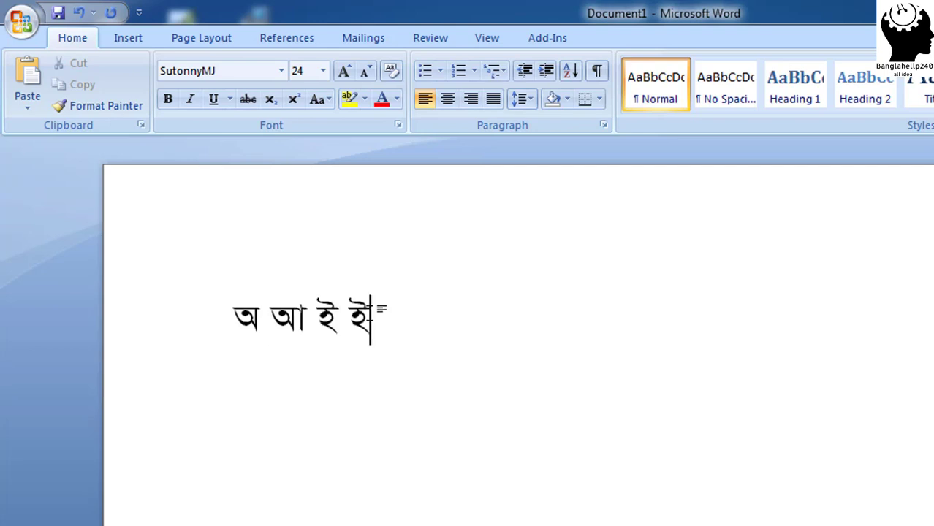